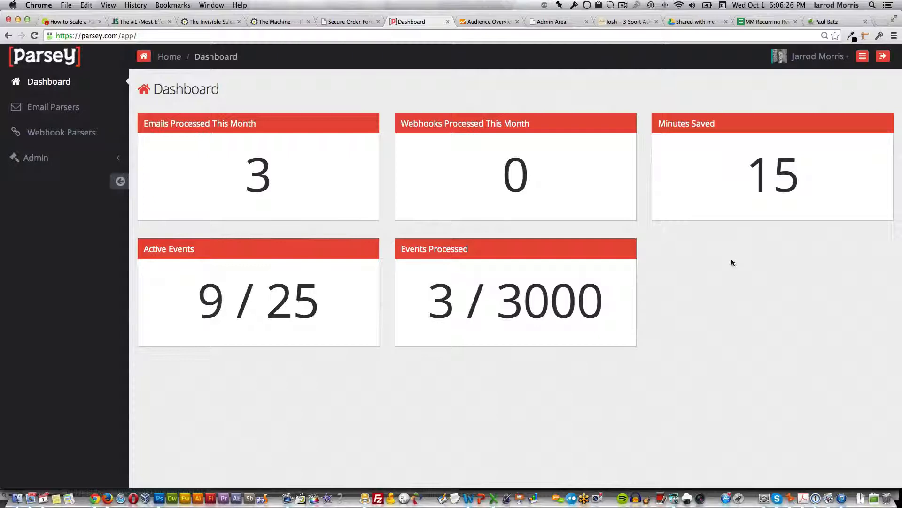
# Open the Infusionsoft action of the ID Stored in Email parser and show its Duplication Method options.
pyautogui.click(72, 108)
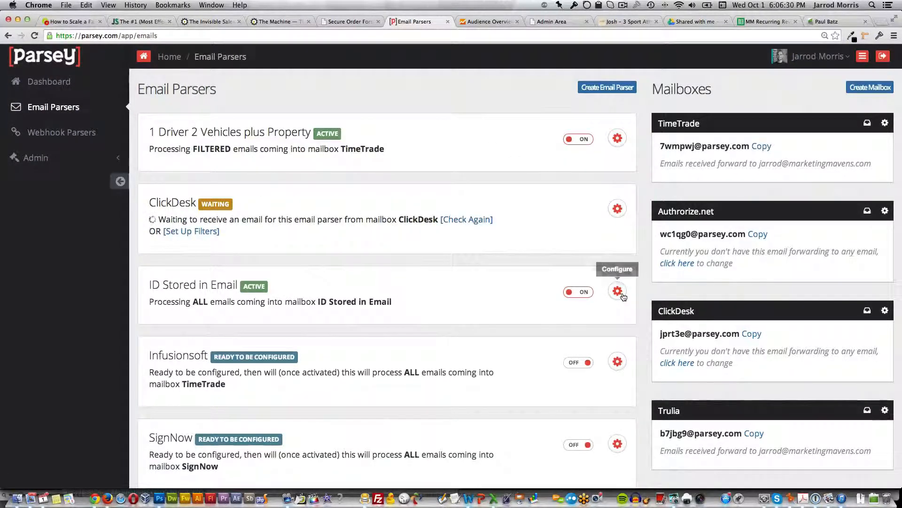
pyautogui.click(617, 291)
pyautogui.click(538, 332)
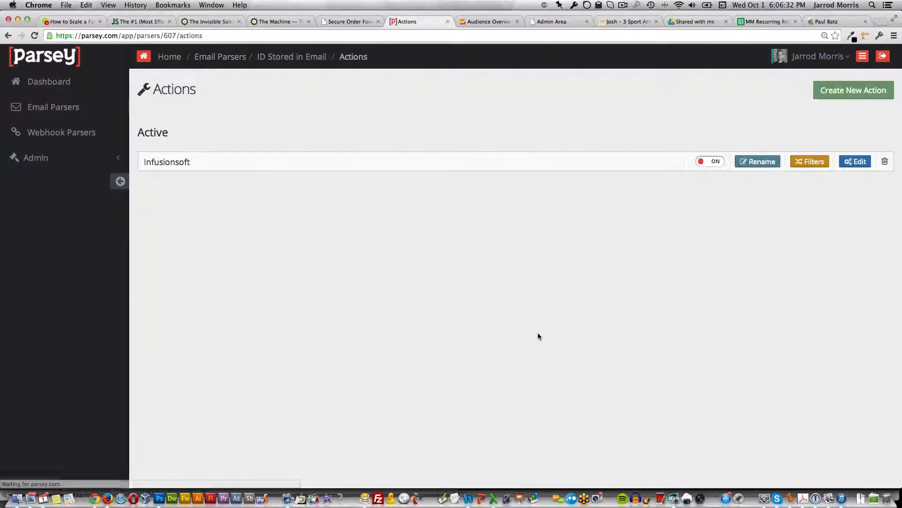
pyautogui.click(851, 162)
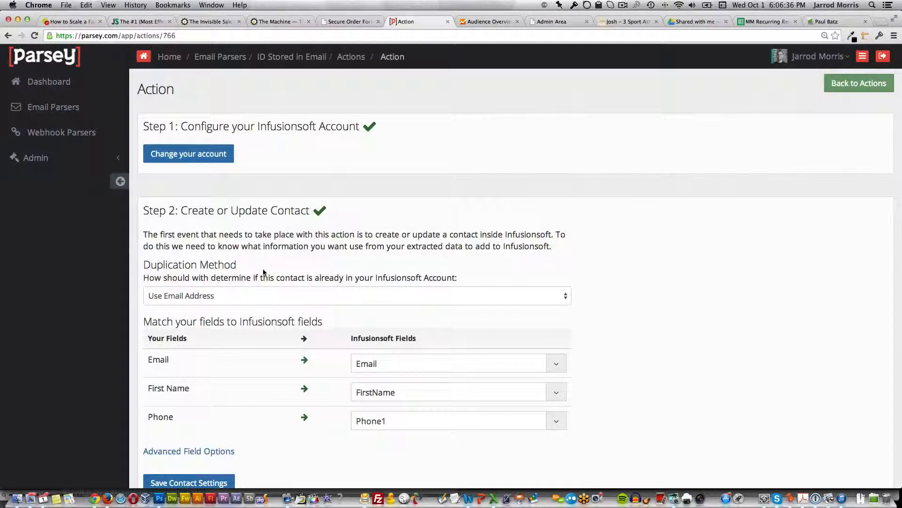
pyautogui.click(283, 296)
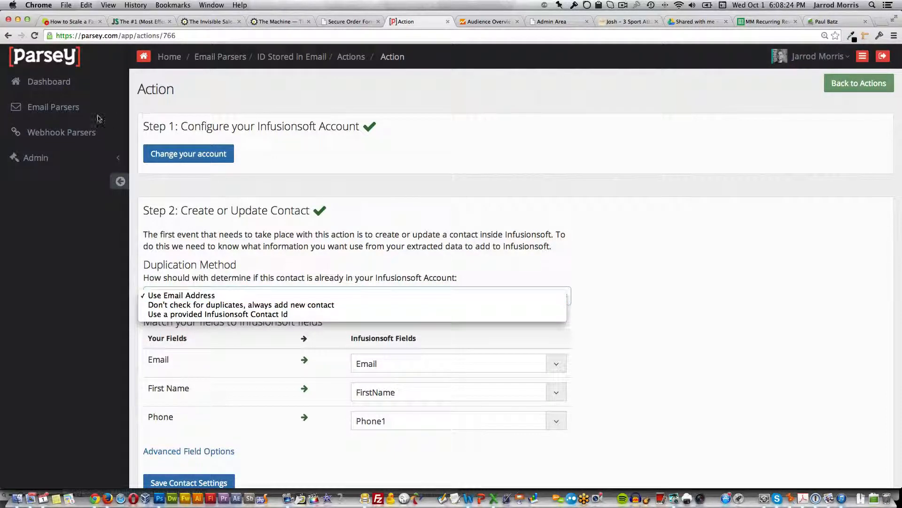
# Open the ID Stored in Email parser's fields and view what First Name, Email and Phone extract from the recent email.
pyautogui.click(65, 110)
pyautogui.click(64, 109)
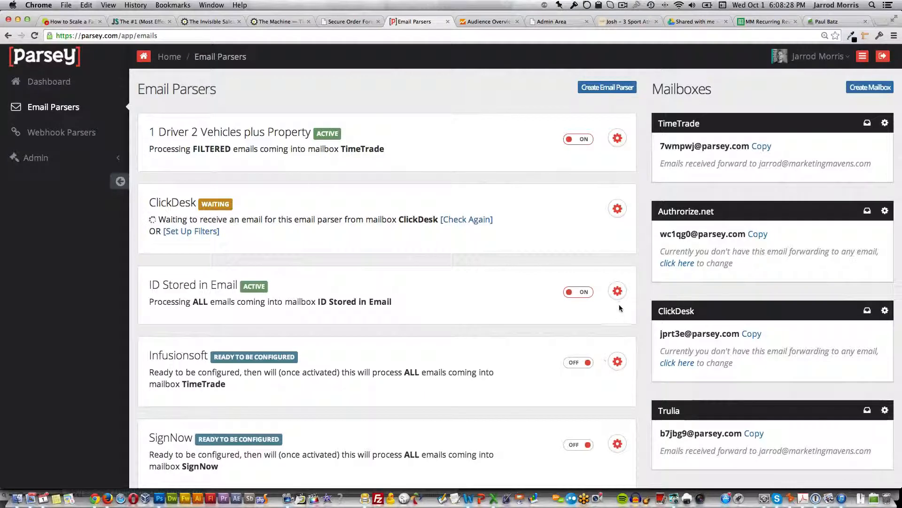
pyautogui.click(618, 291)
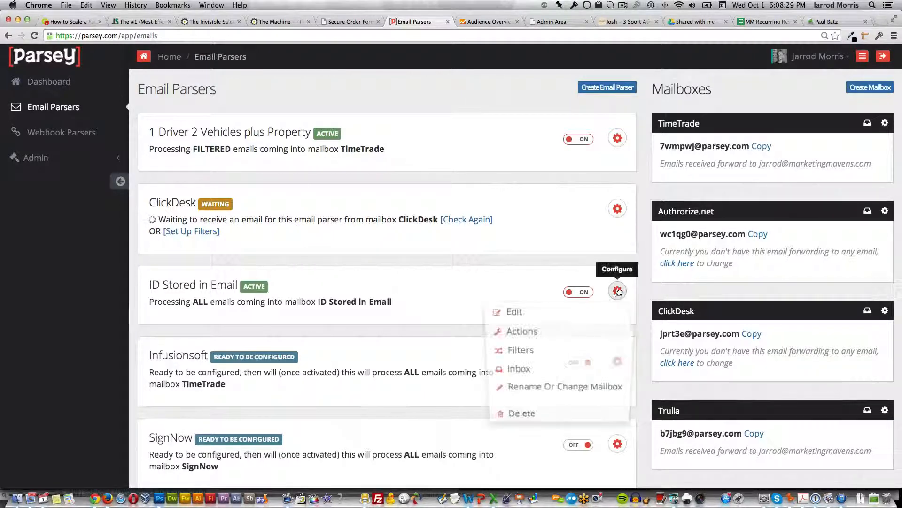
pyautogui.click(521, 315)
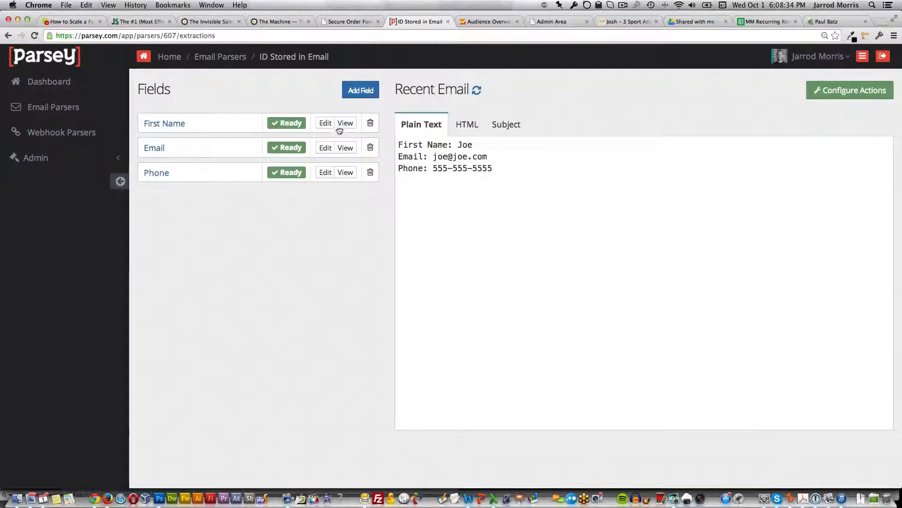
pyautogui.click(341, 126)
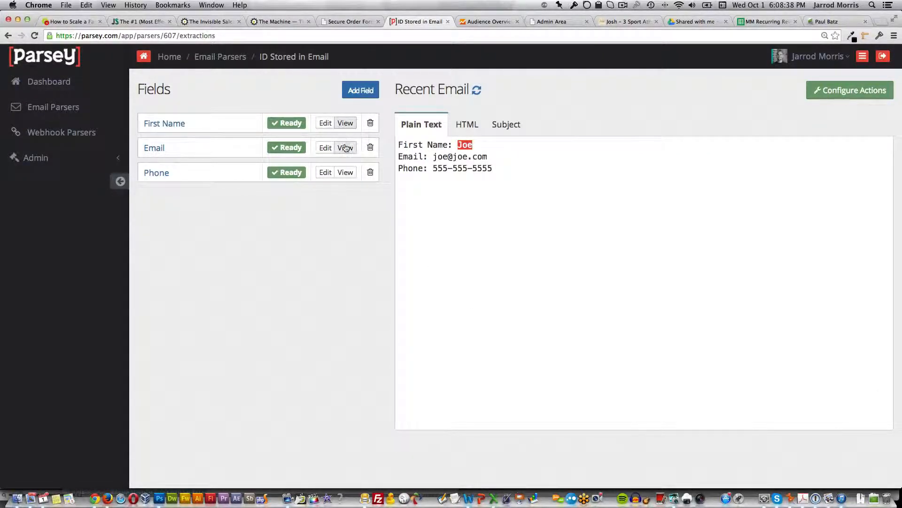
pyautogui.click(345, 148)
pyautogui.click(346, 173)
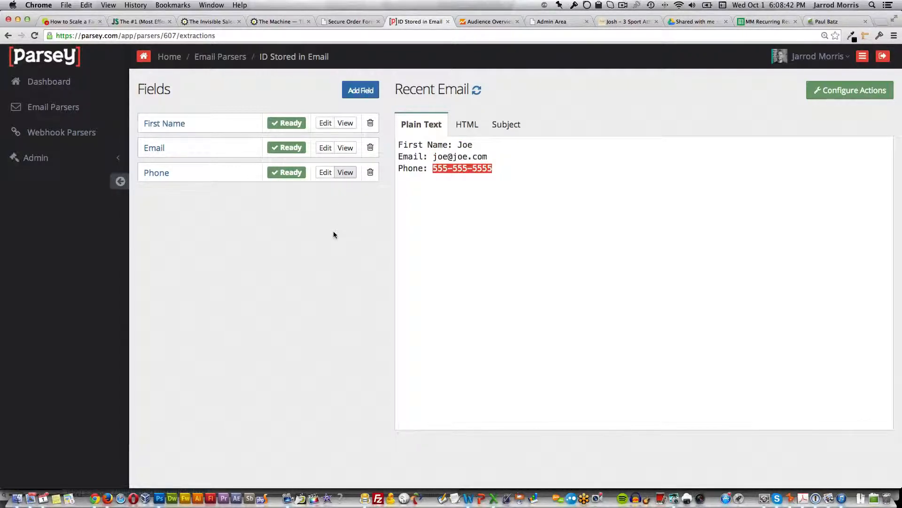
pyautogui.click(345, 123)
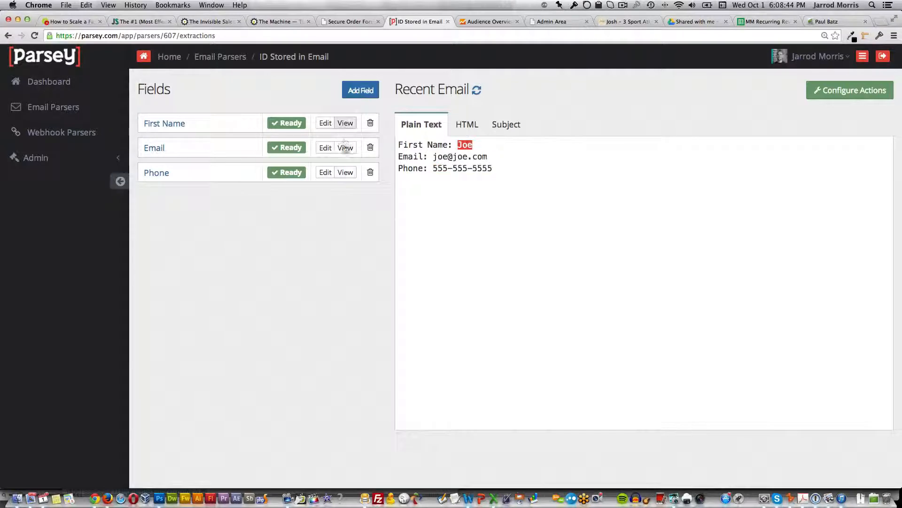
pyautogui.click(345, 147)
pyautogui.click(346, 173)
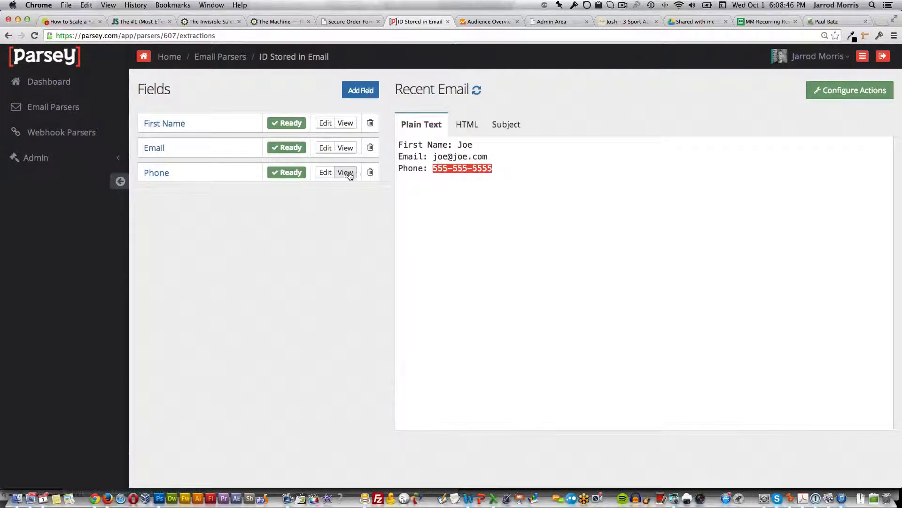
# Reopen the parser's Infusionsoft action and review its contact field matching and the additional events that can be added.
pyautogui.click(861, 92)
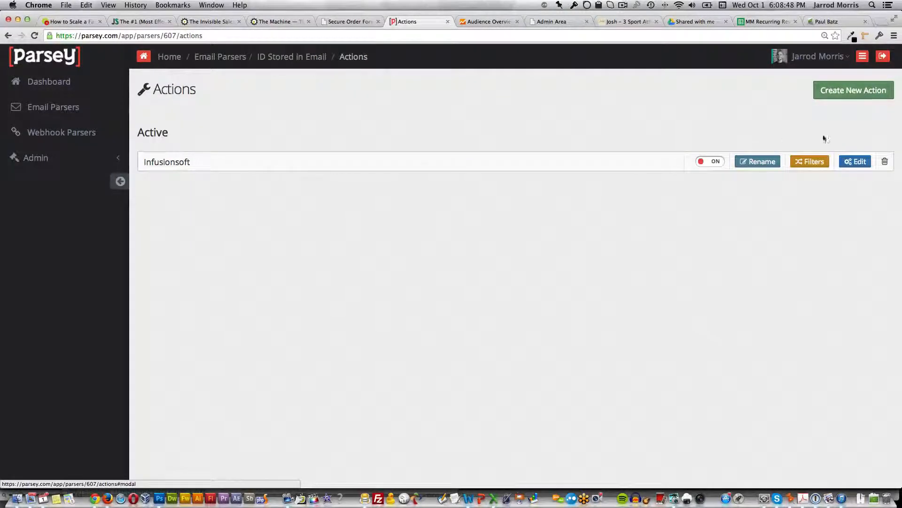
pyautogui.click(852, 162)
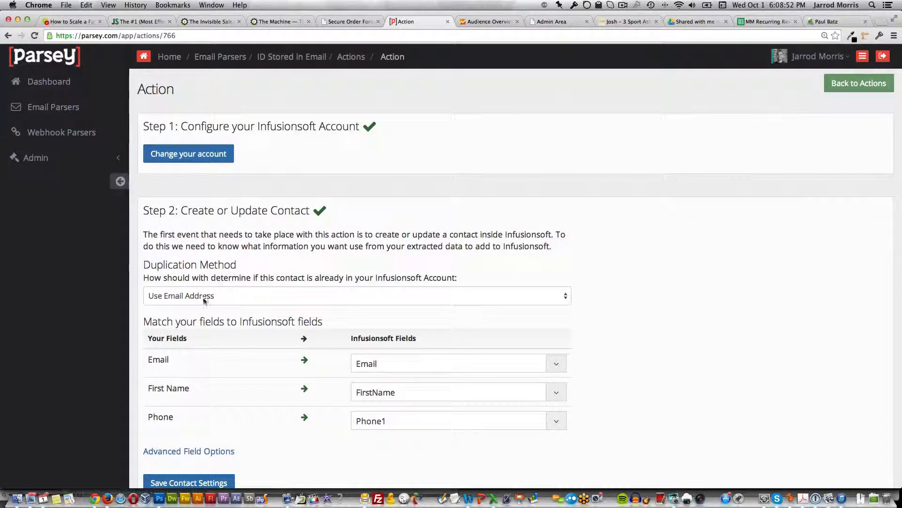
pyautogui.scroll(-3, 307, 364)
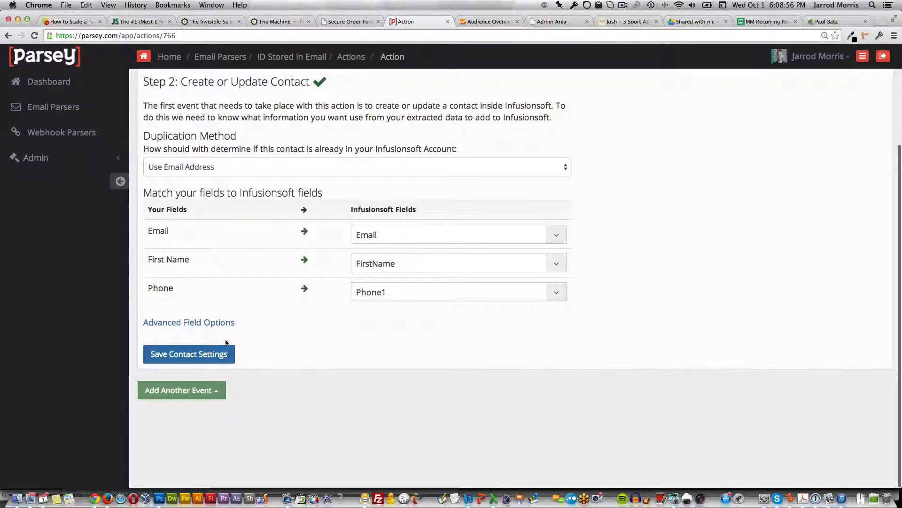
pyautogui.click(220, 391)
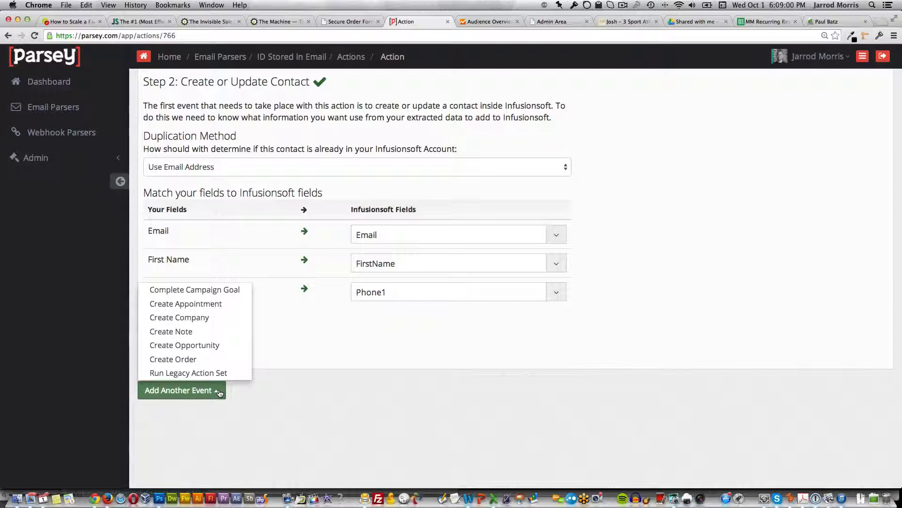
pyautogui.click(337, 327)
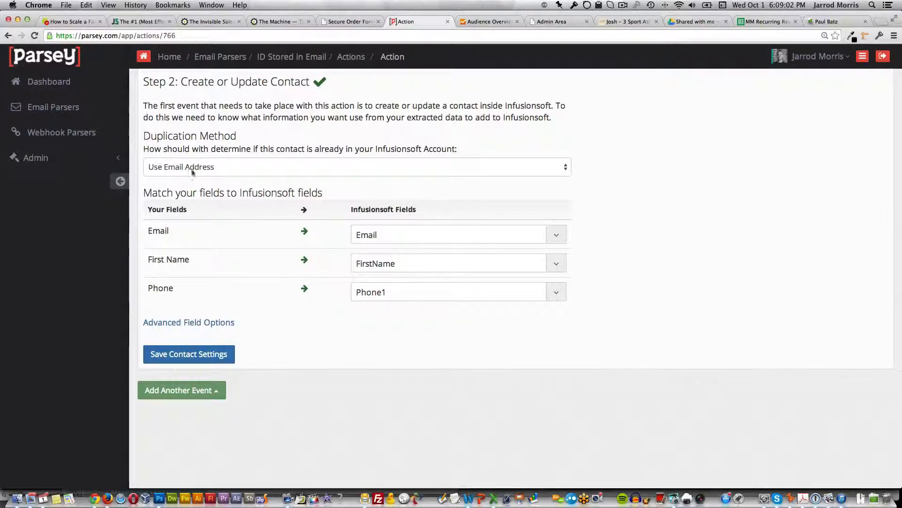
# Return to the email parsers and open the inbox of the ID Stored in Email mailbox.
pyautogui.click(222, 57)
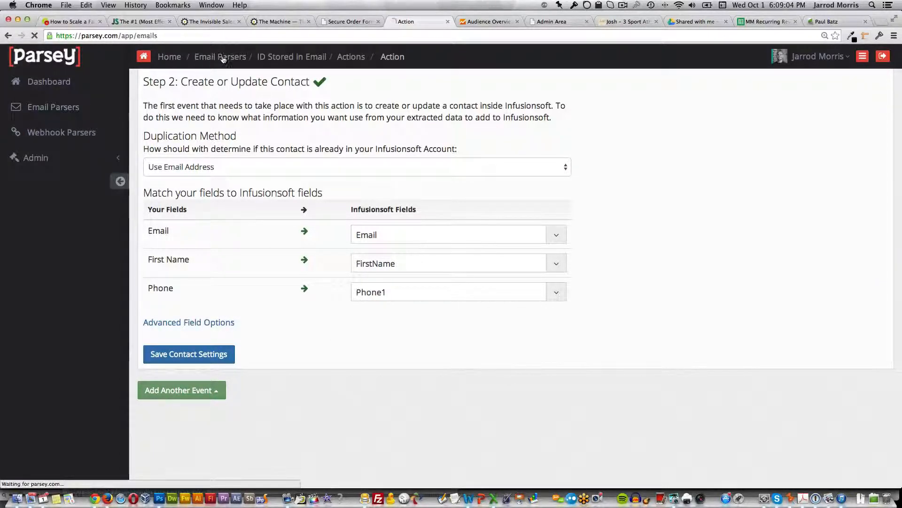
pyautogui.scroll(-5, 716, 329)
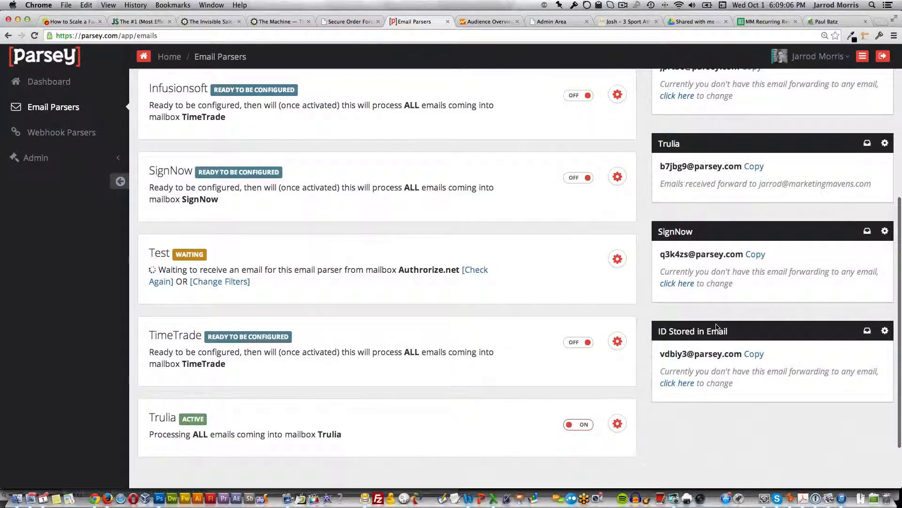
pyautogui.click(867, 331)
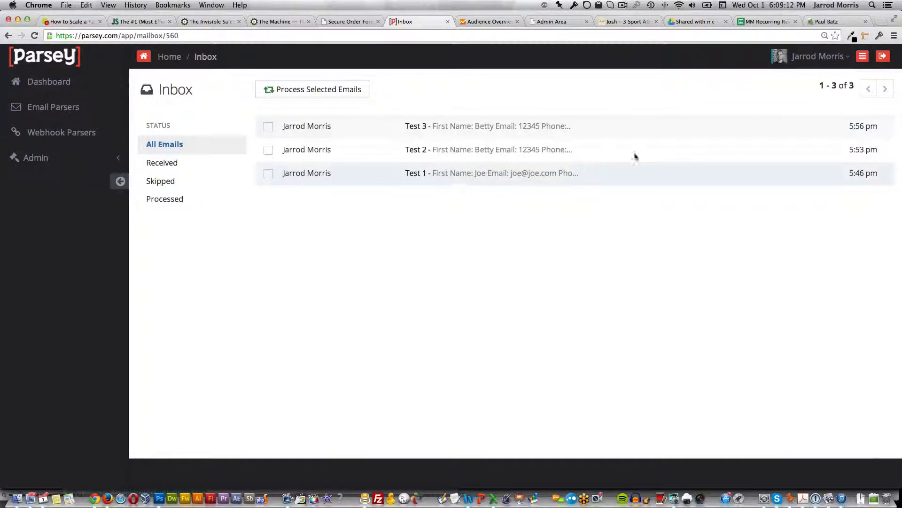
# Switch to Infusionsoft in Firefox and search the contacts for the first name used in the Test 2 and Test 3 emails.
pyautogui.press('super+Tab')
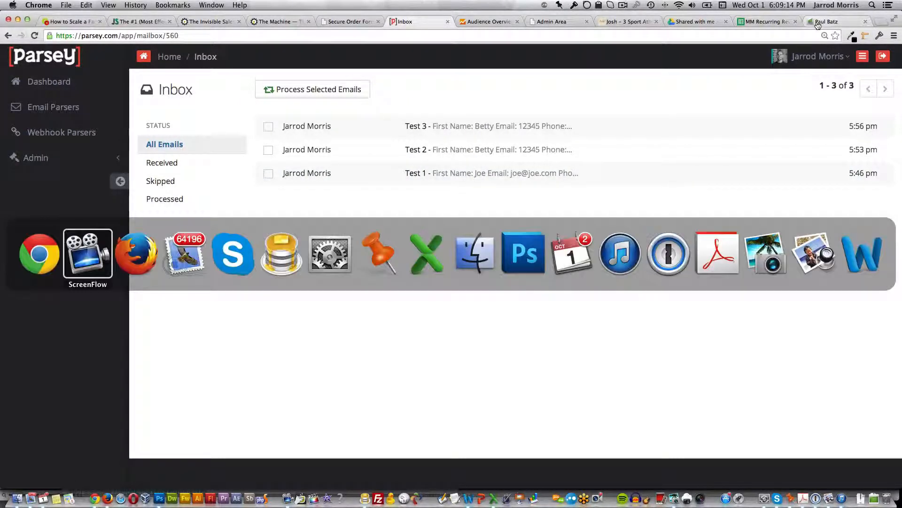
pyautogui.press('super+Tab')
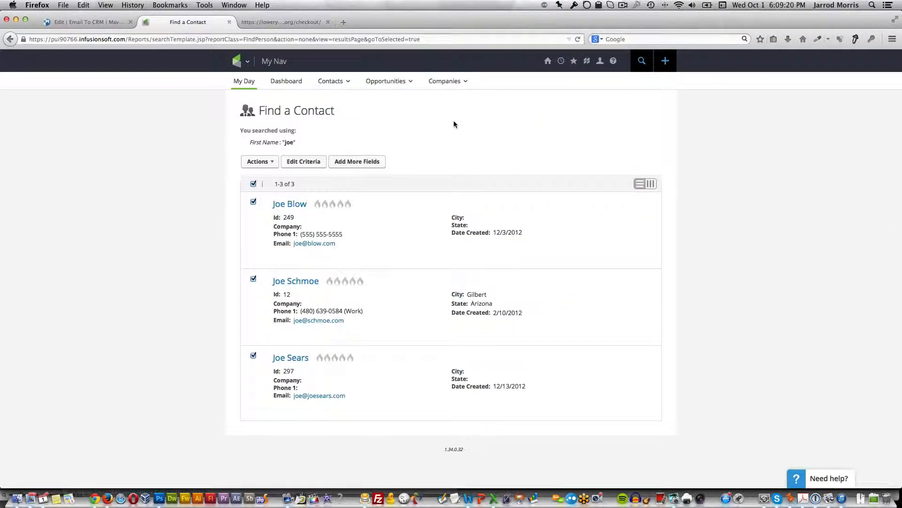
pyautogui.click(641, 60)
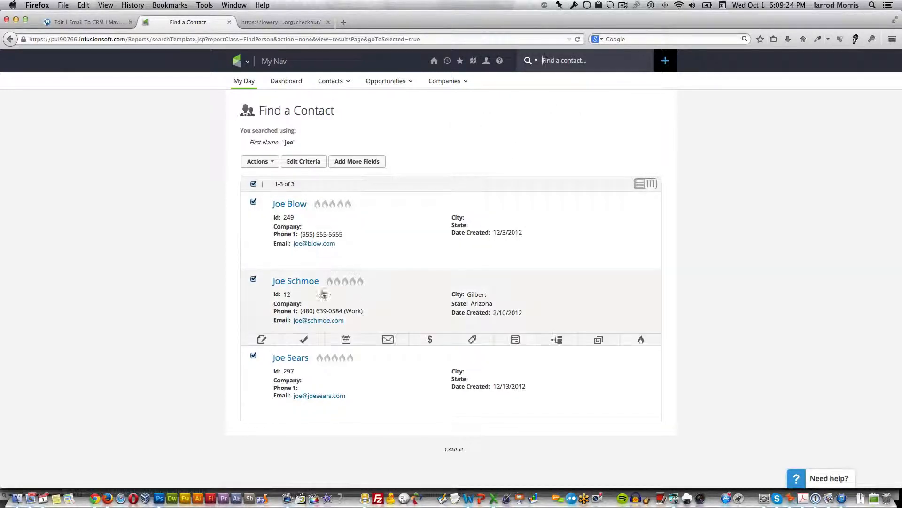
pyautogui.moveTo(346, 385)
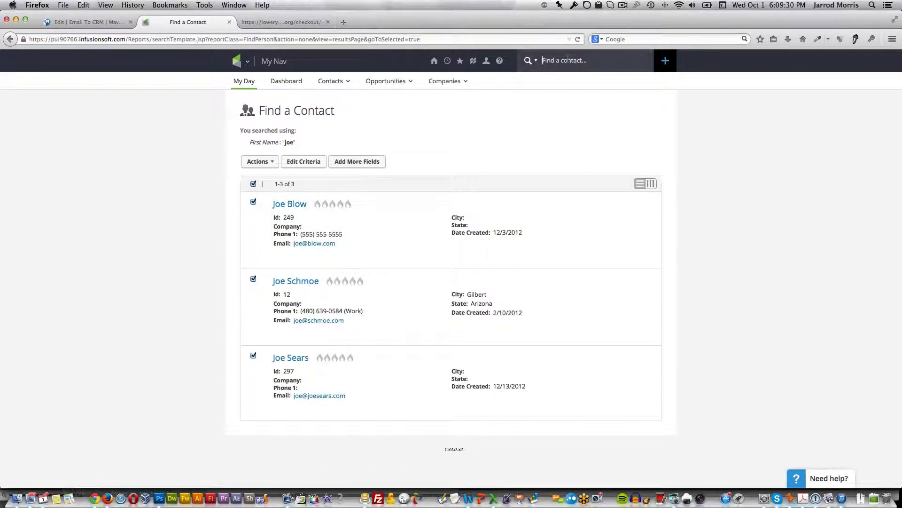
pyautogui.write('betty')
pyautogui.press('Return')
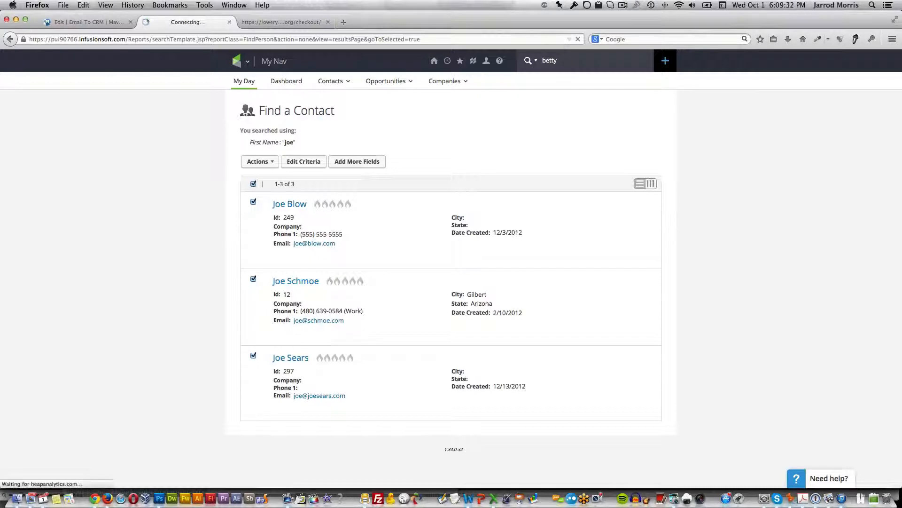
pyautogui.moveTo(569, 63)
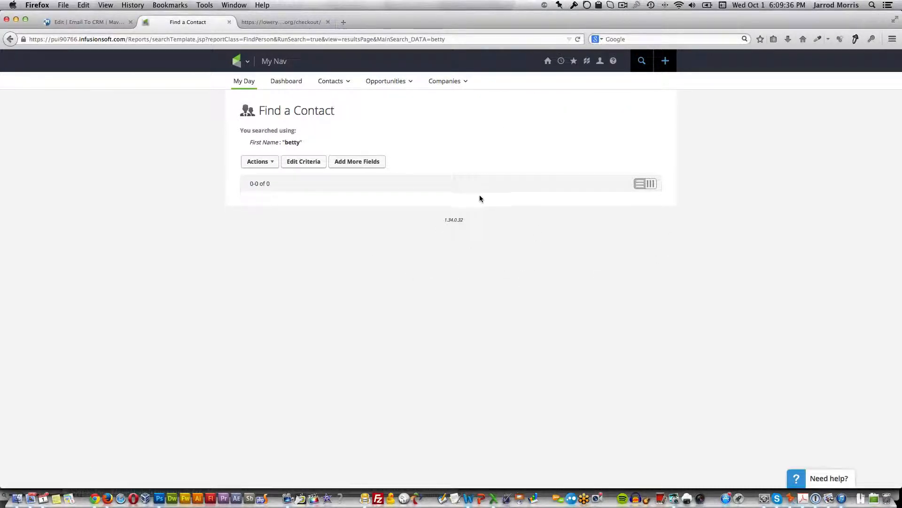
# Switch back to Parsey in Chrome, reprocess the Test 1 email and return to the inbox list.
pyautogui.press('super+Tab')
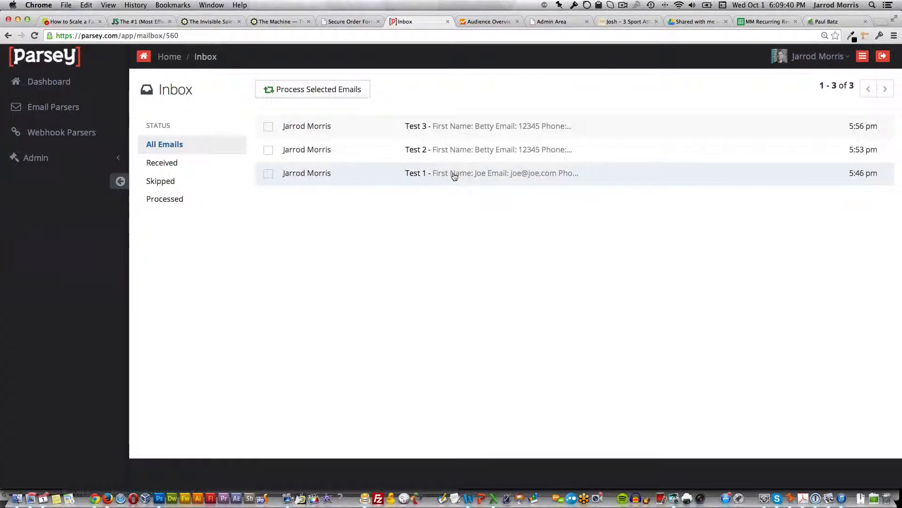
pyautogui.click(458, 178)
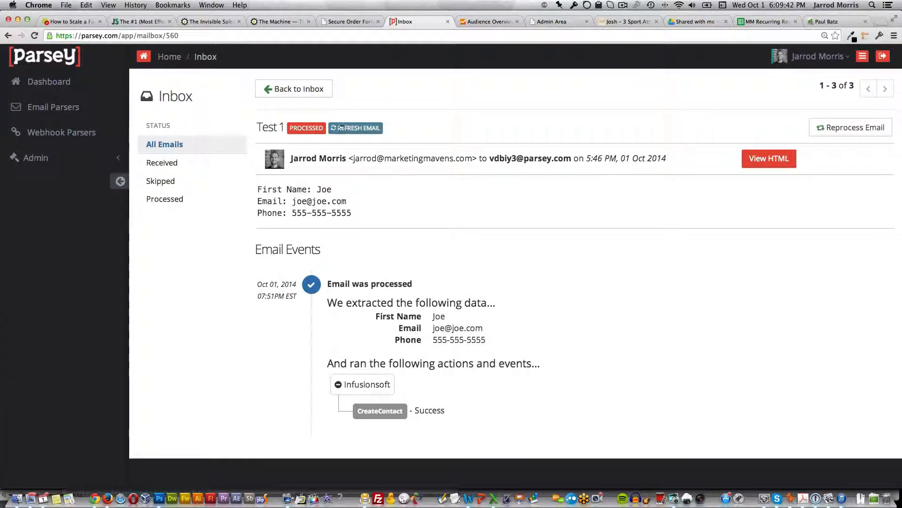
pyautogui.click(839, 128)
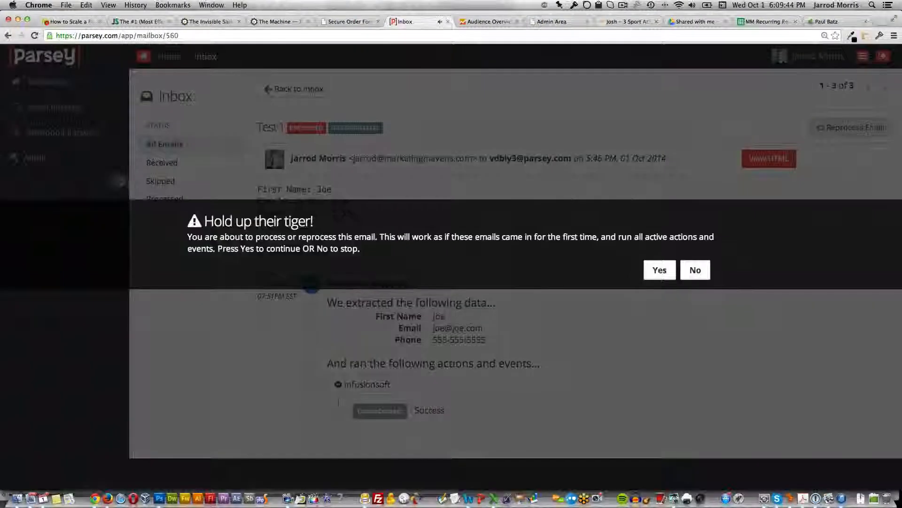
pyautogui.click(658, 272)
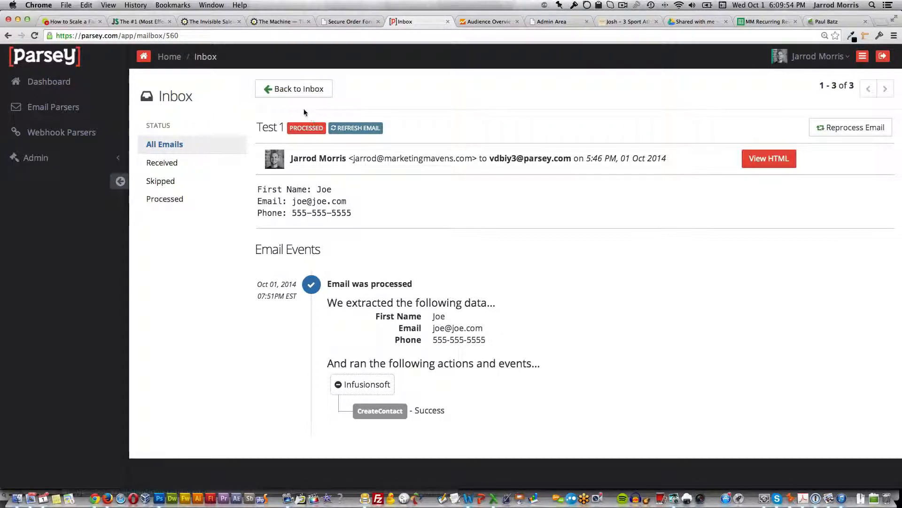
pyautogui.click(304, 94)
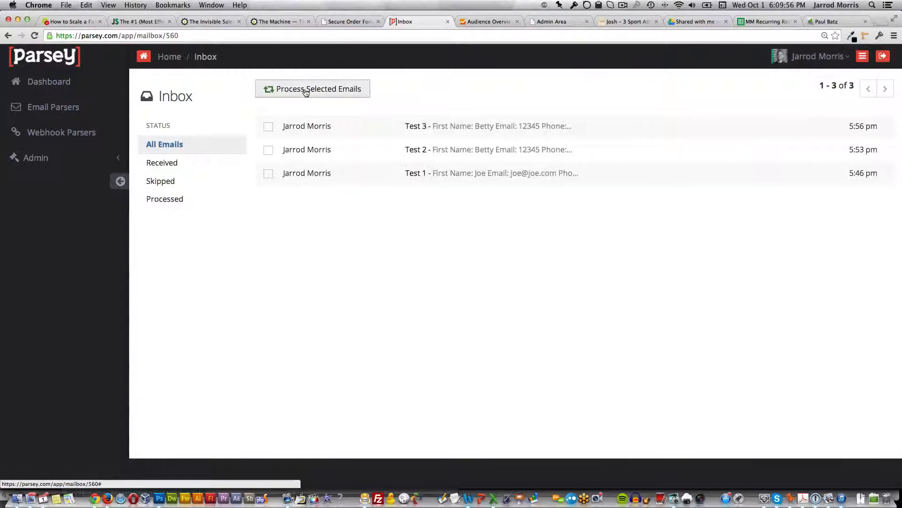
# Switch to Infusionsoft, search the contacts by the email address from the Test 1 email and open the matching contact record.
pyautogui.press('super+Tab')
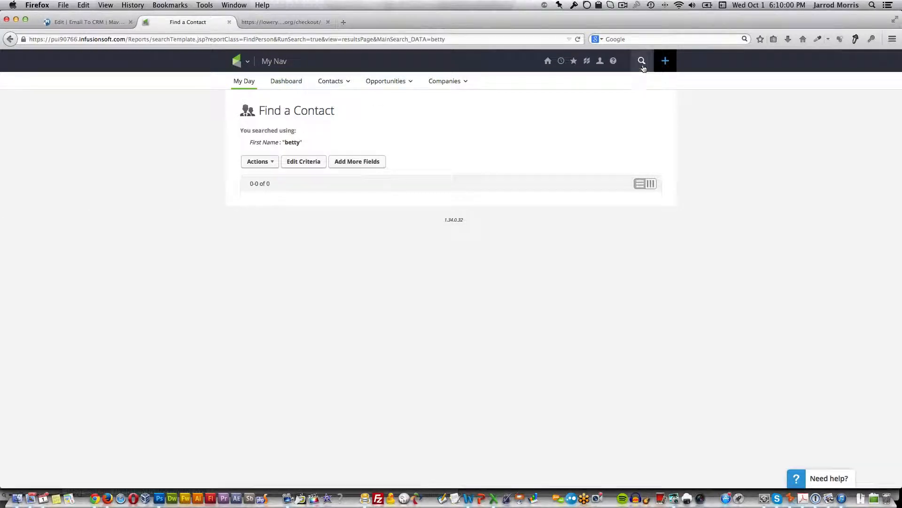
pyautogui.click(642, 63)
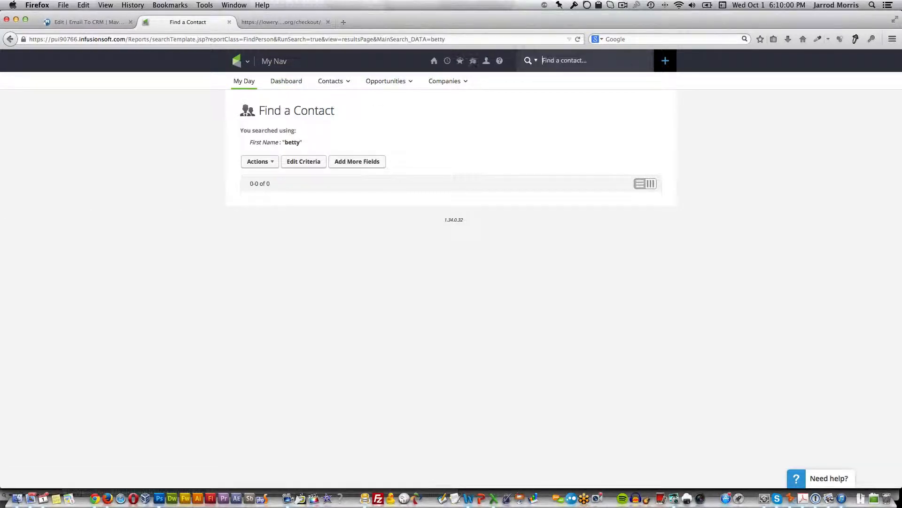
pyautogui.write('joe')
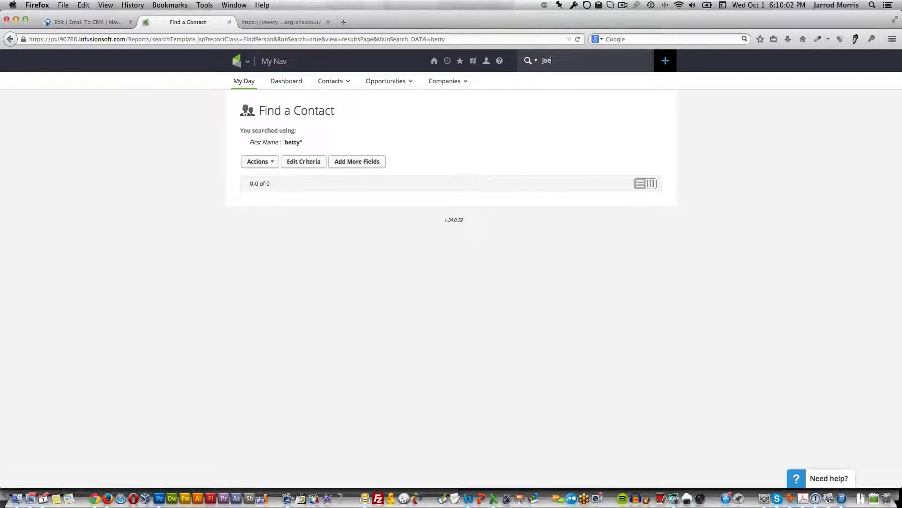
pyautogui.write('@joe.com')
pyautogui.press('Return')
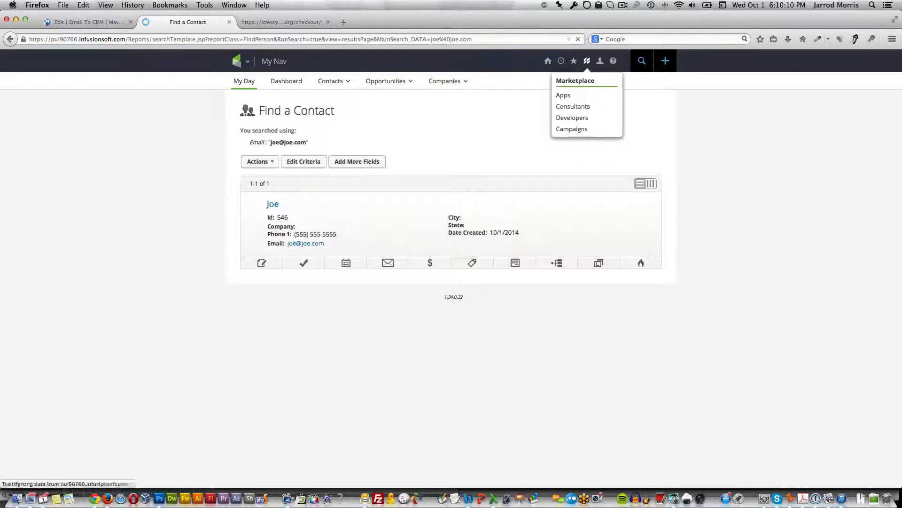
pyautogui.click(269, 205)
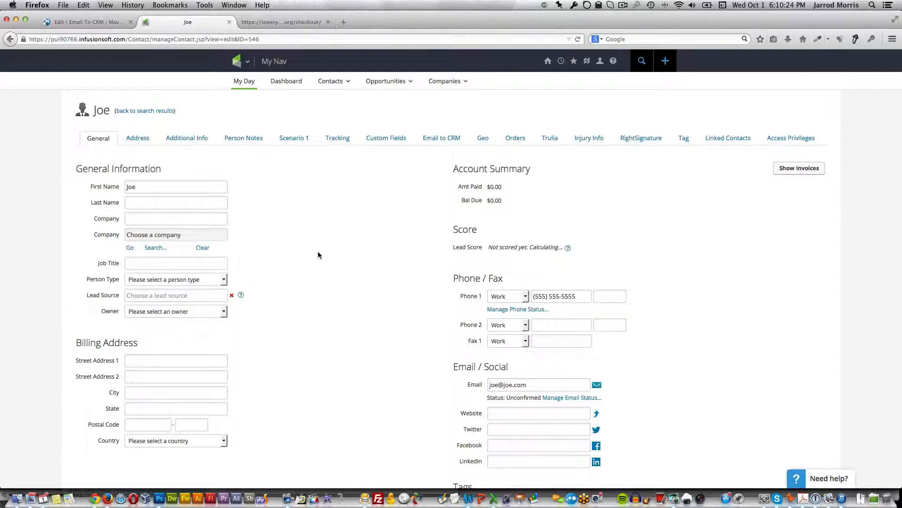
# Switch to Parsey in Chrome, open the Test 2 email and reprocess it, confirming that all active actions and events run.
pyautogui.press('super+Tab')
pyautogui.click(91, 260)
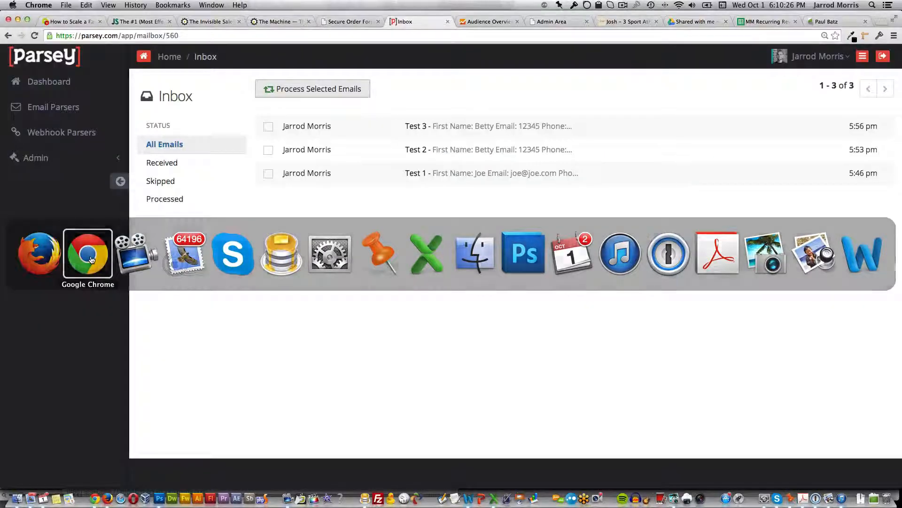
pyautogui.click(486, 153)
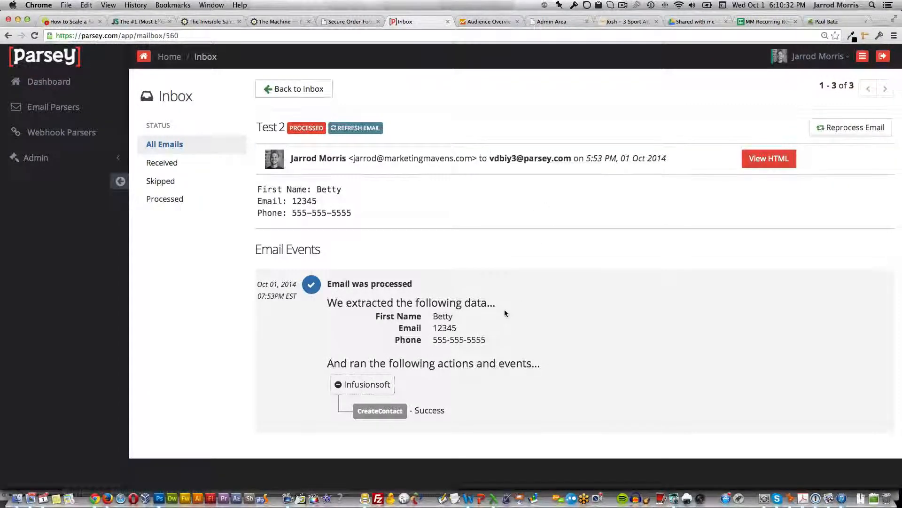
pyautogui.doubleClick(445, 327)
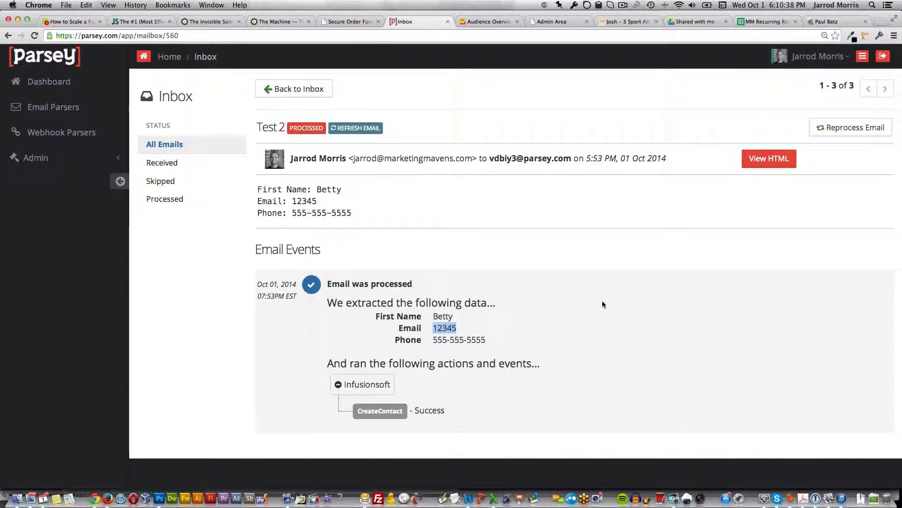
pyautogui.click(836, 128)
pyautogui.click(659, 270)
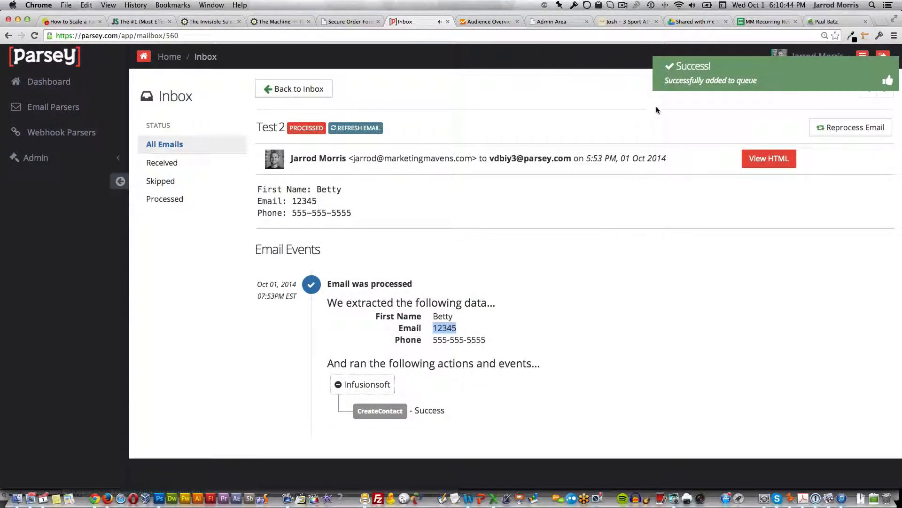
pyautogui.click(672, 78)
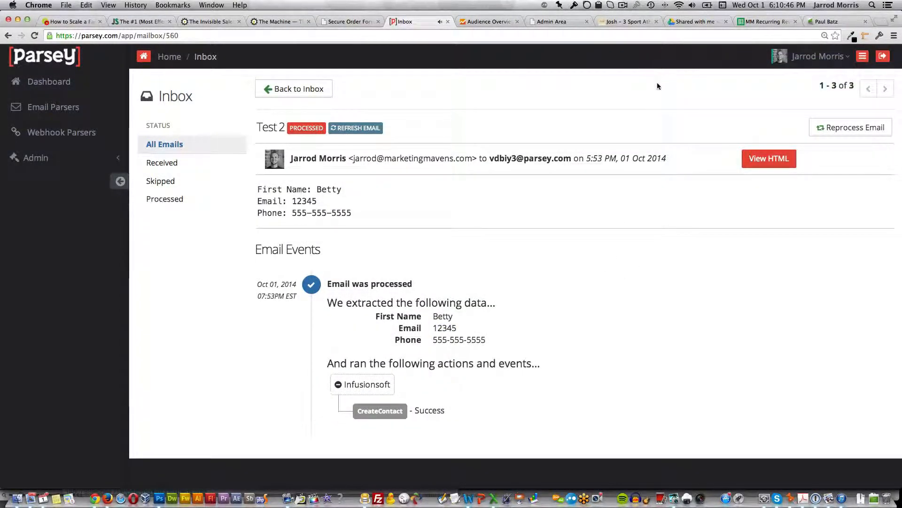
# Switch to Infusionsoft in Firefox, search the contacts by the Test 2 first name and open the matching record to check its email field.
pyautogui.press('super+Tab')
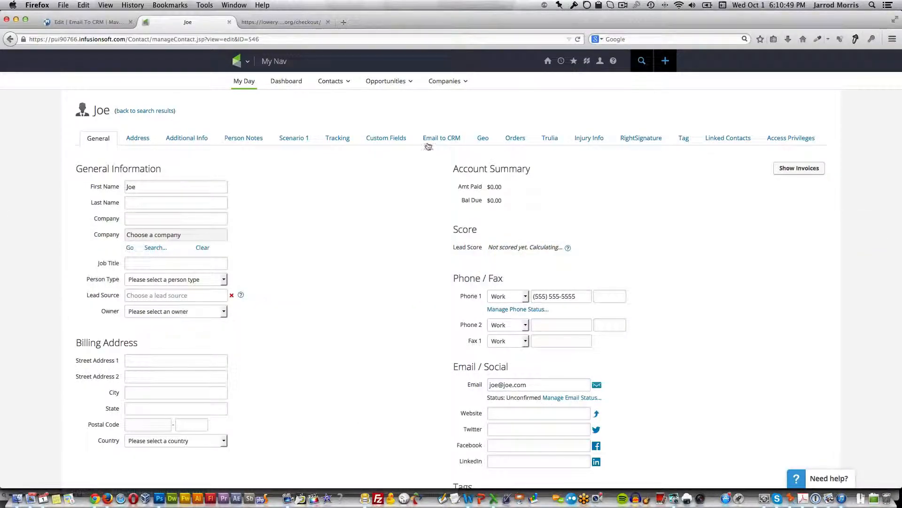
pyautogui.click(641, 61)
pyautogui.write('B')
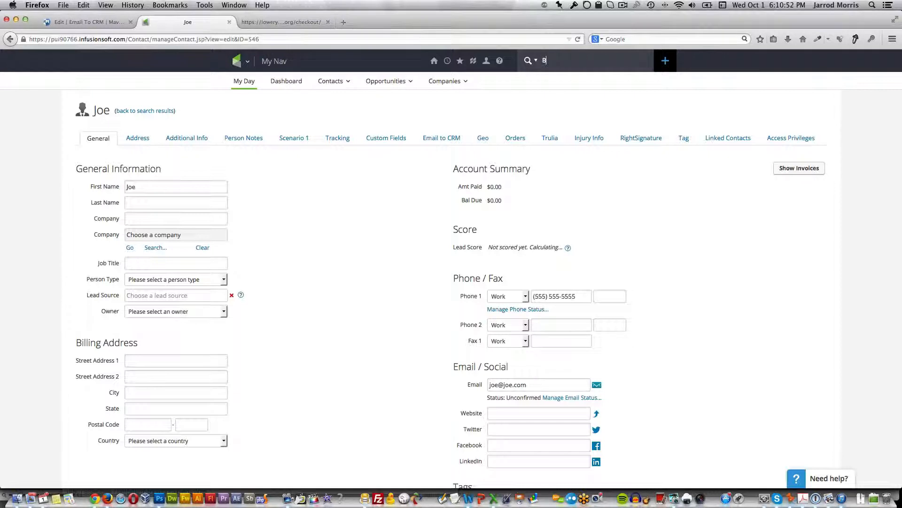
pyautogui.write('etty')
pyautogui.press('Return')
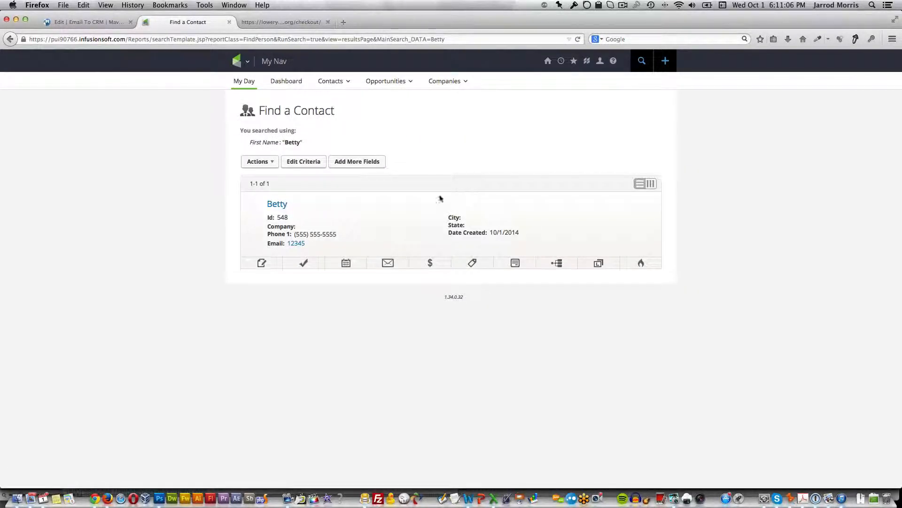
pyautogui.click(275, 205)
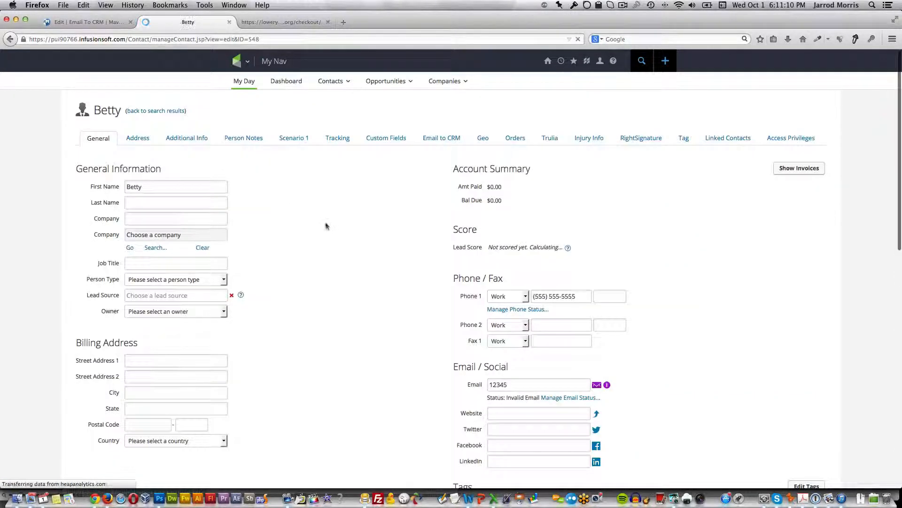
pyautogui.scroll(-1, 376, 291)
pyautogui.moveTo(516, 367); pyautogui.dragTo(456, 363)
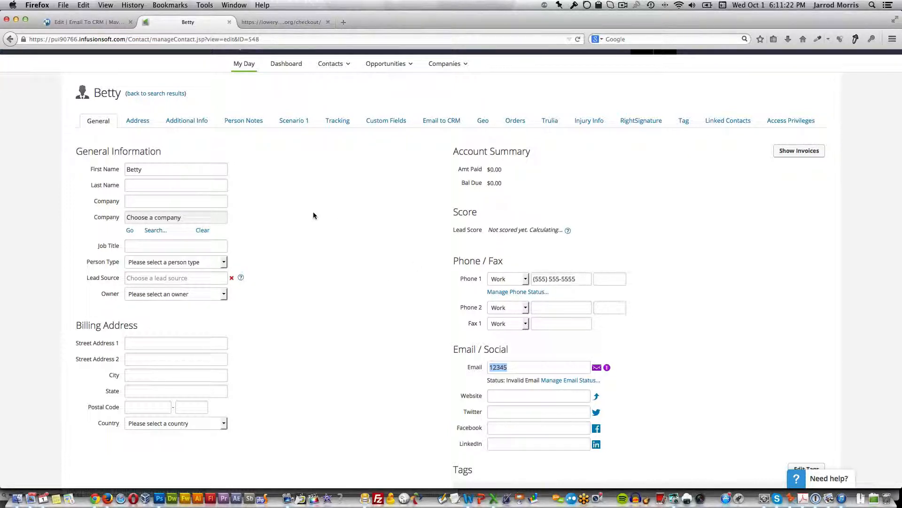
# Switch back to Parsey in Chrome, open the Test 3 email from the inbox, review its extracted email and phone, and reprocess it.
pyautogui.press('super+Tab')
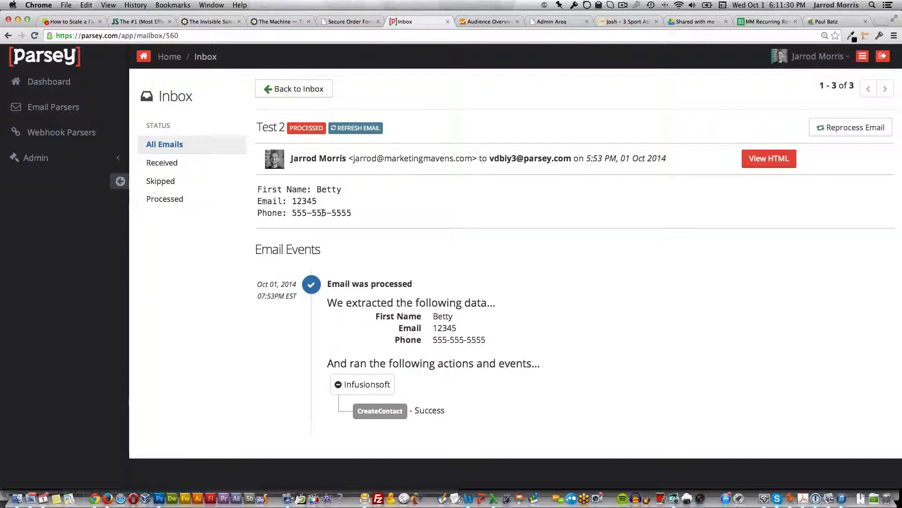
pyautogui.click(302, 89)
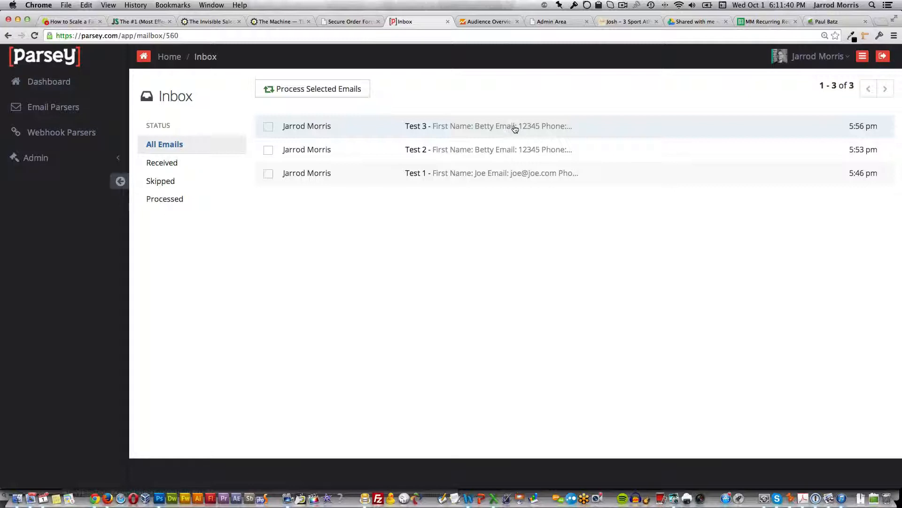
pyautogui.click(513, 127)
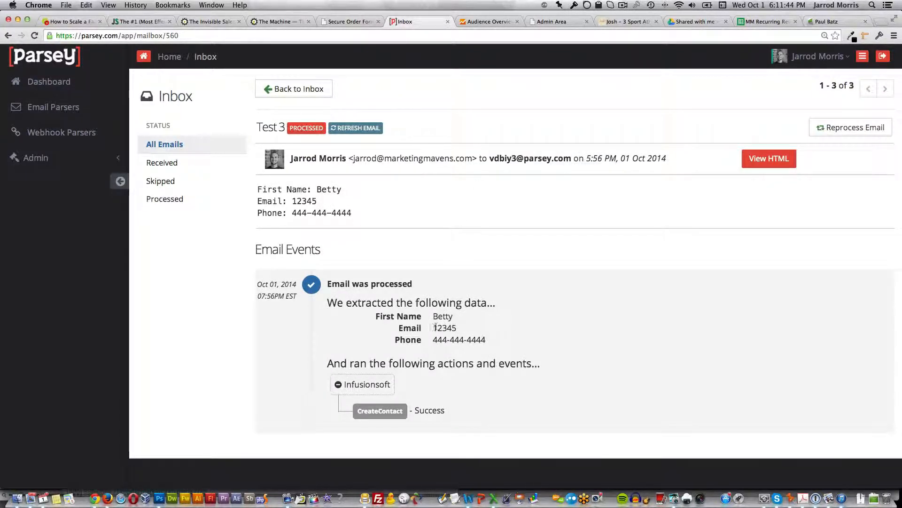
pyautogui.moveTo(433, 328); pyautogui.dragTo(454, 328)
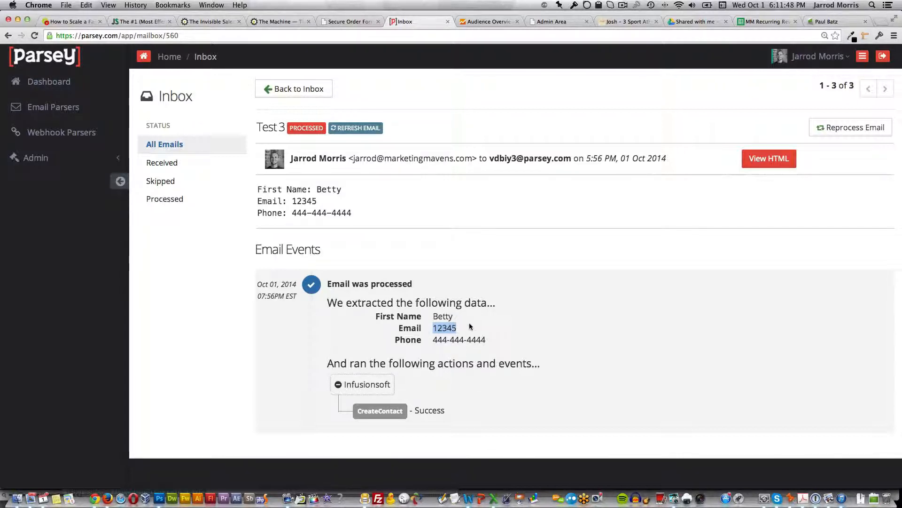
pyautogui.click(450, 328)
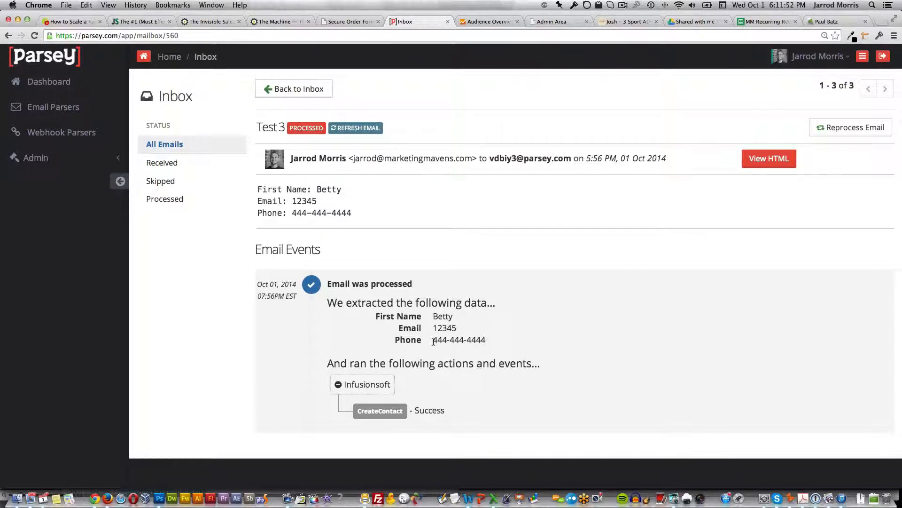
pyautogui.moveTo(435, 340); pyautogui.dragTo(499, 339)
pyautogui.click(686, 132)
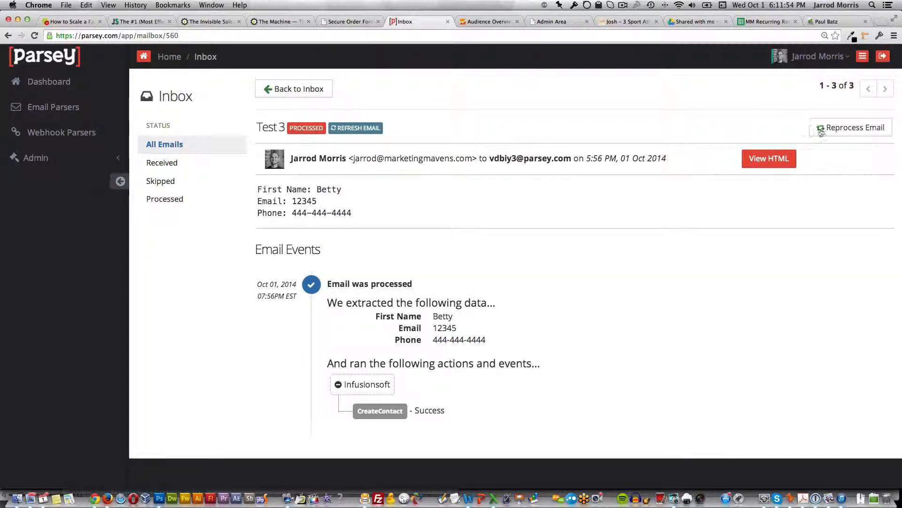
pyautogui.click(848, 127)
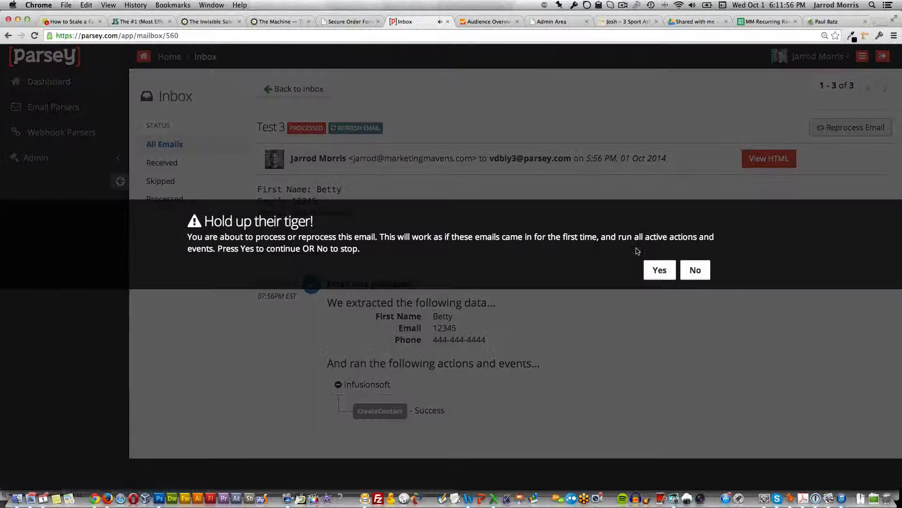
pyautogui.click(661, 270)
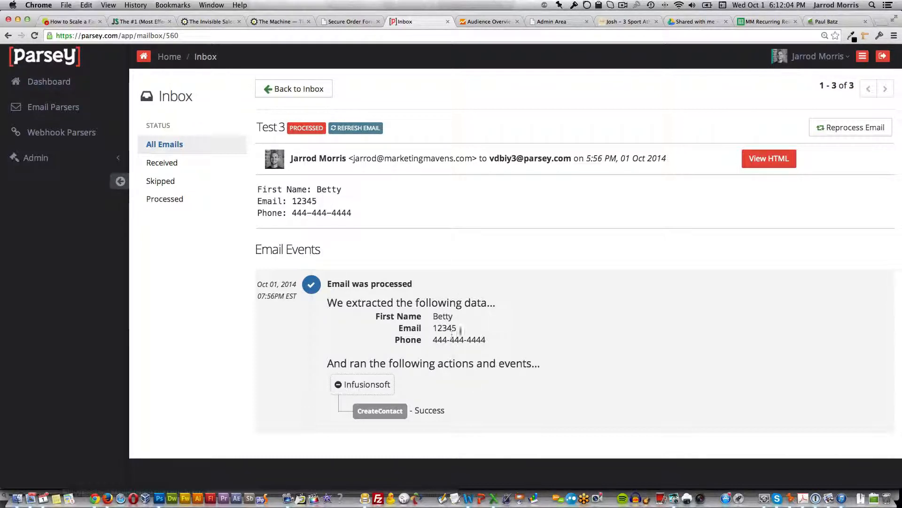
# Switch to Infusionsoft, search the contacts again by the Test 3 first name and reopen the matching record to check its phone number.
pyautogui.press('super+Tab')
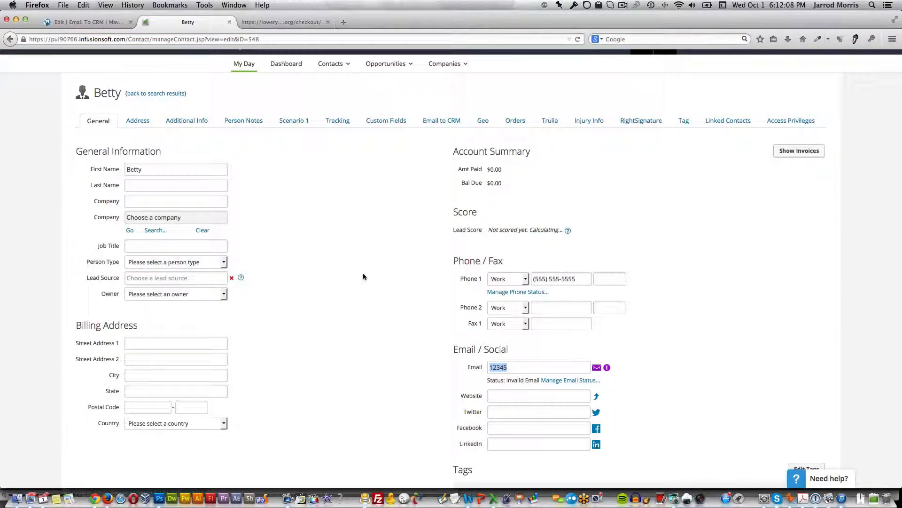
pyautogui.scroll(2, 345, 211)
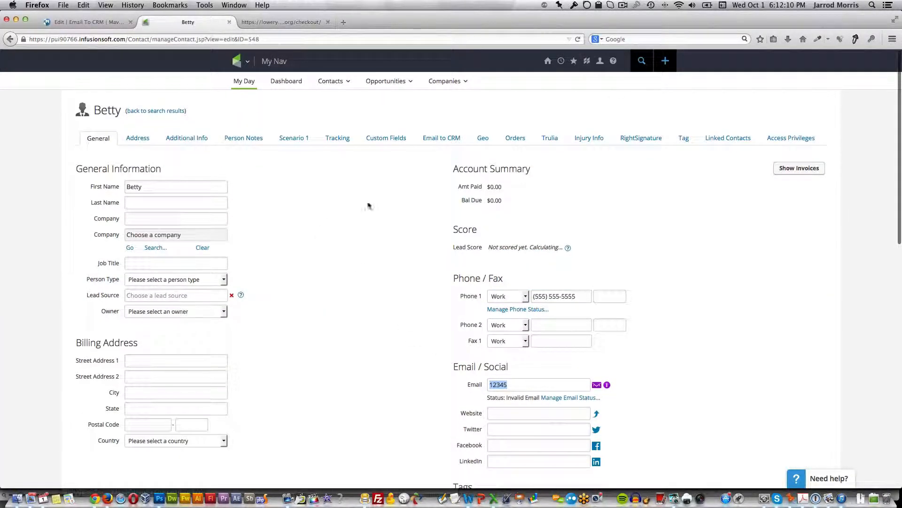
pyautogui.click(642, 61)
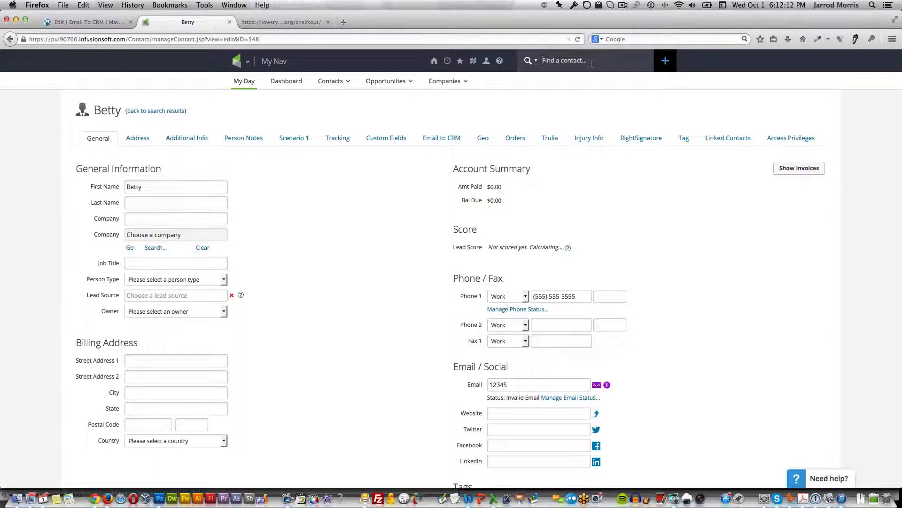
pyautogui.write('Betty')
pyautogui.press('Return')
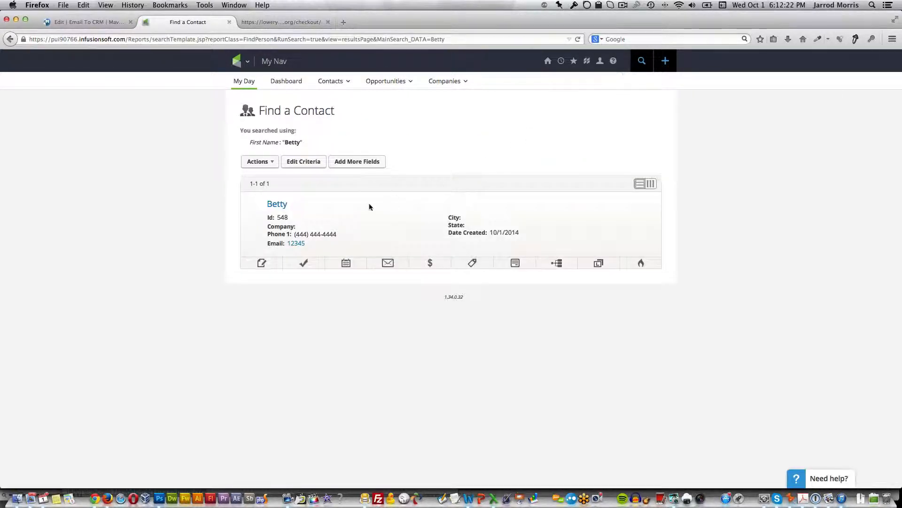
pyautogui.click(276, 205)
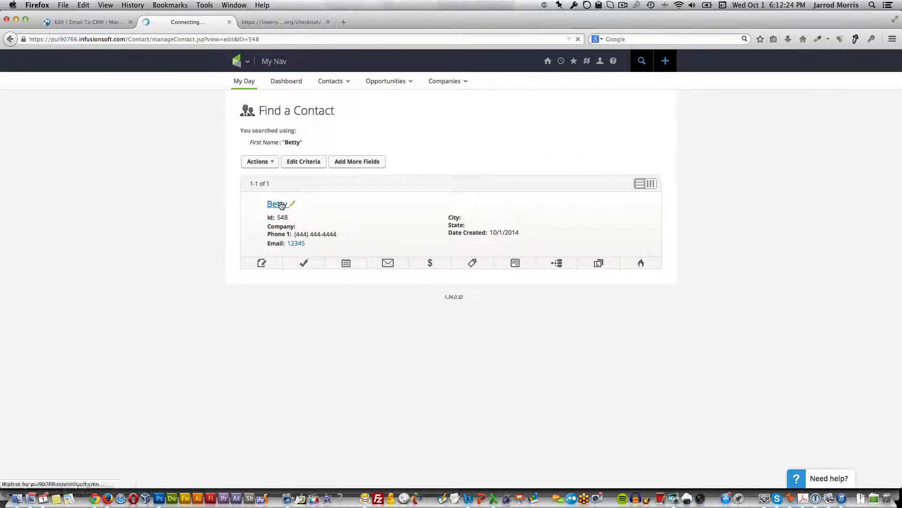